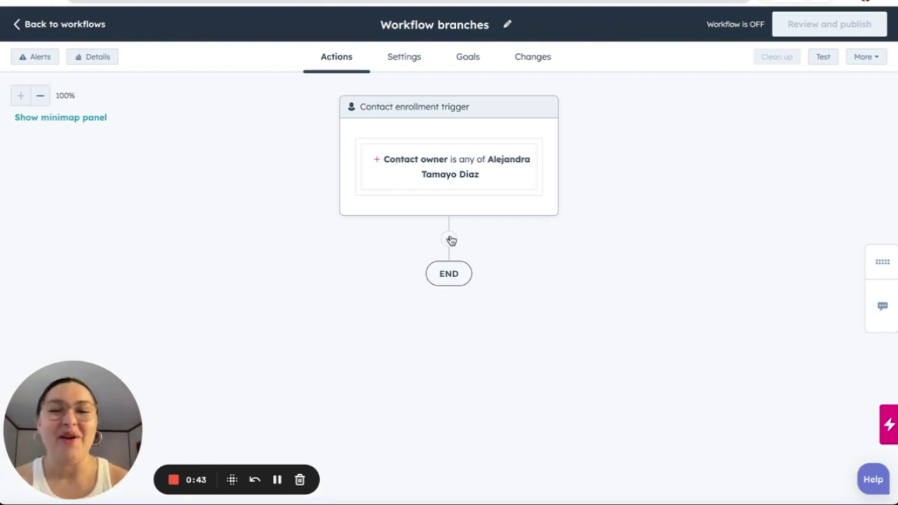
Step: Add an action after the enrollment trigger and scroll the action list to the Branches section
left_click(449, 239)
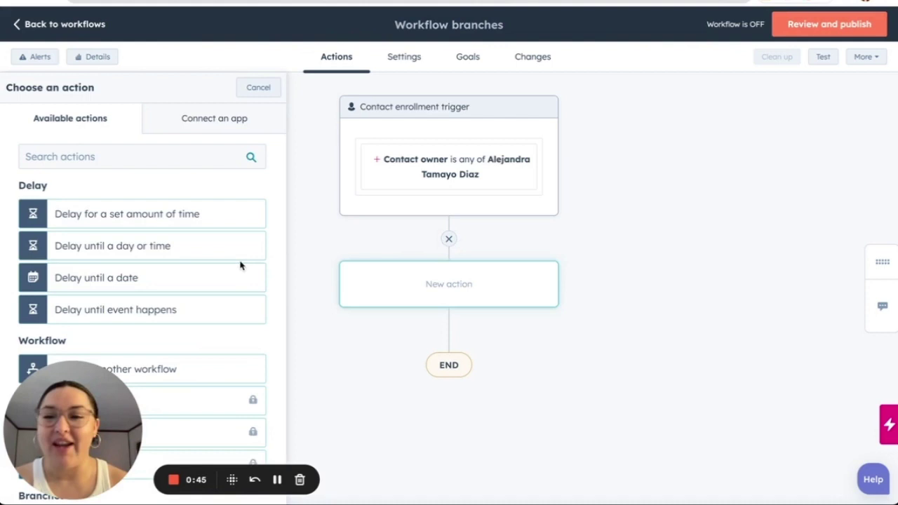
scroll(160, 234, "down", 4)
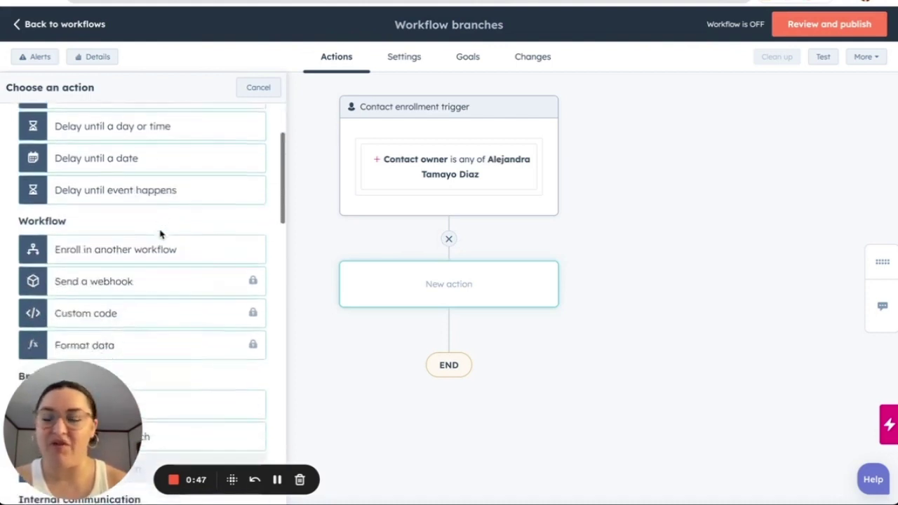
scroll(161, 234, "down", 2)
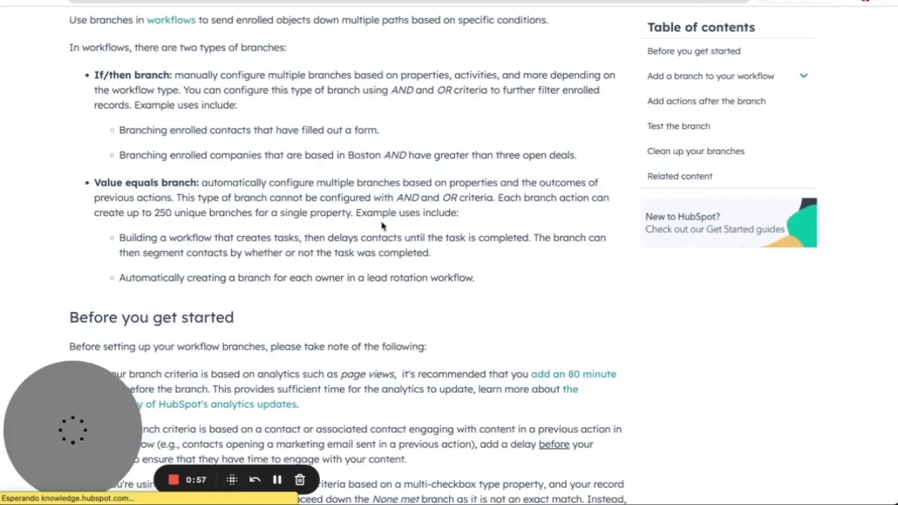
scroll(381, 222, "up", 1)
scroll(380, 221, "down", 1)
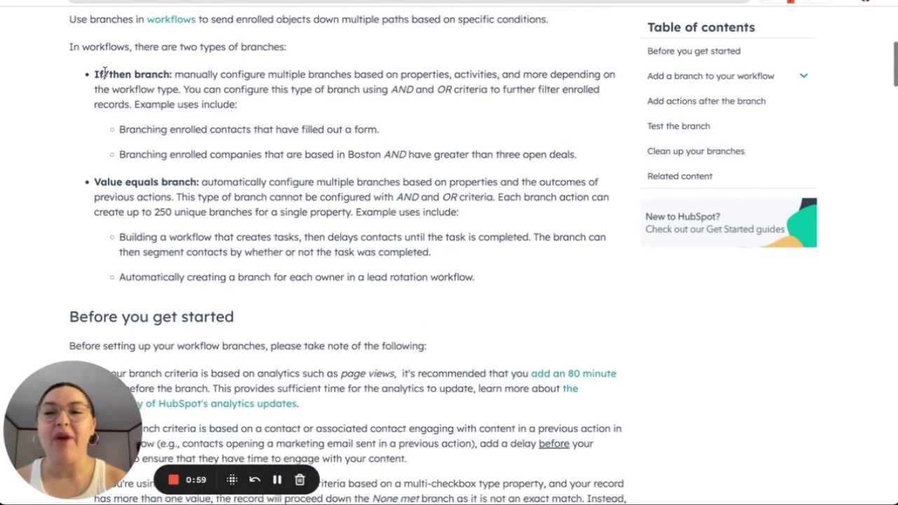
left_click_drag(85, 77, 543, 300)
left_click(543, 300)
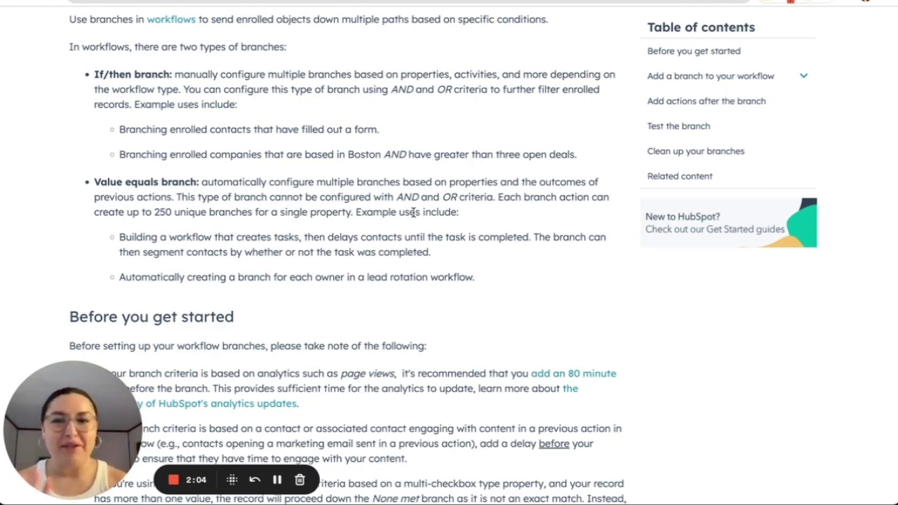
Step: Make the new action an If/then branch using the Contact owner property as its criterion
key("ctrl+Tab")
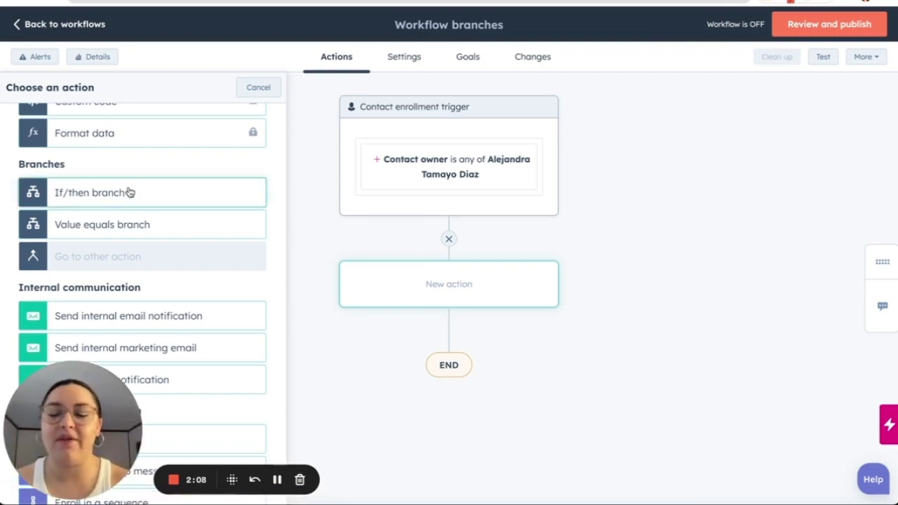
left_click(158, 196)
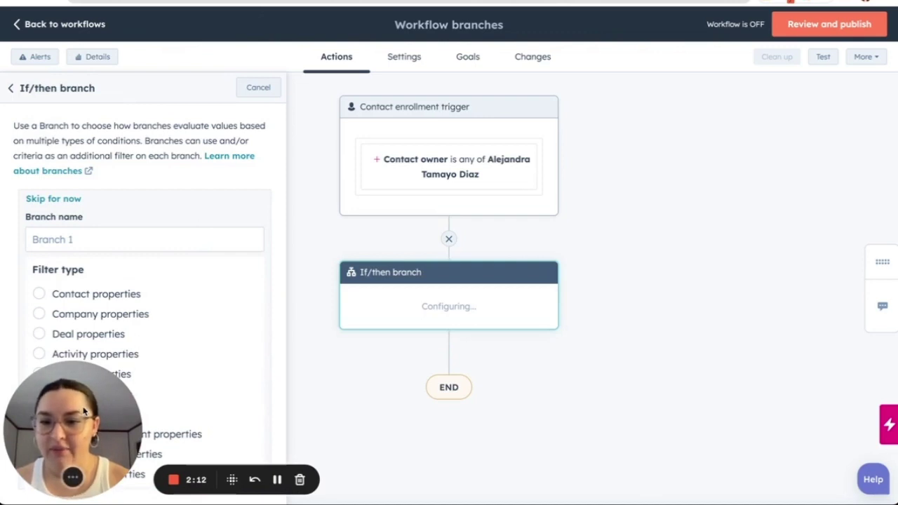
left_click_drag(70, 421, 648, 440)
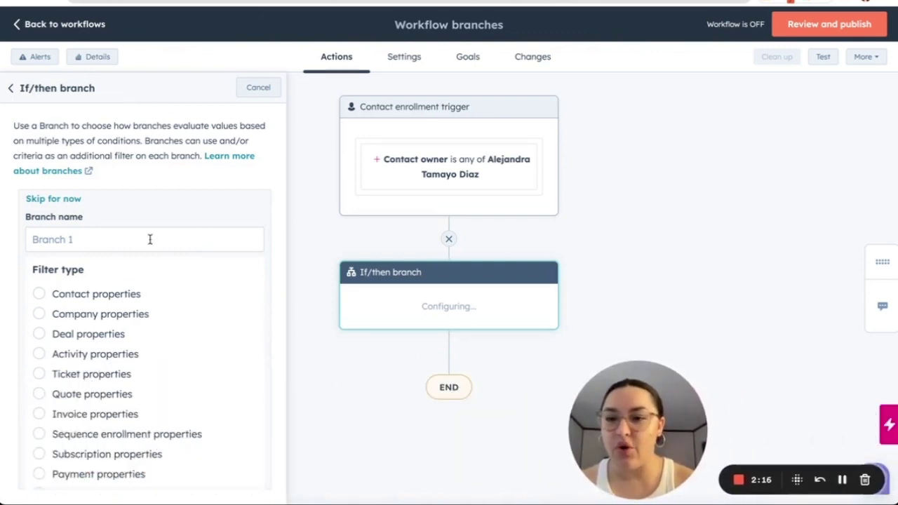
left_click(128, 294)
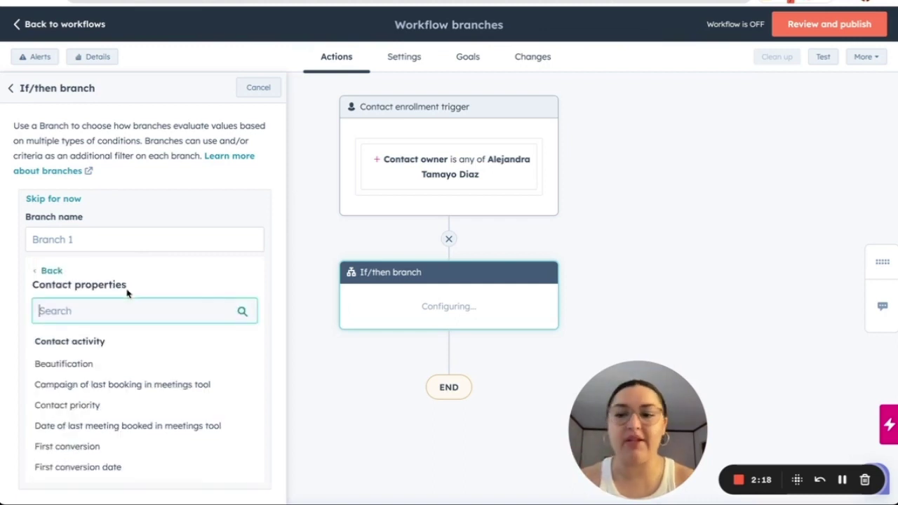
type("own")
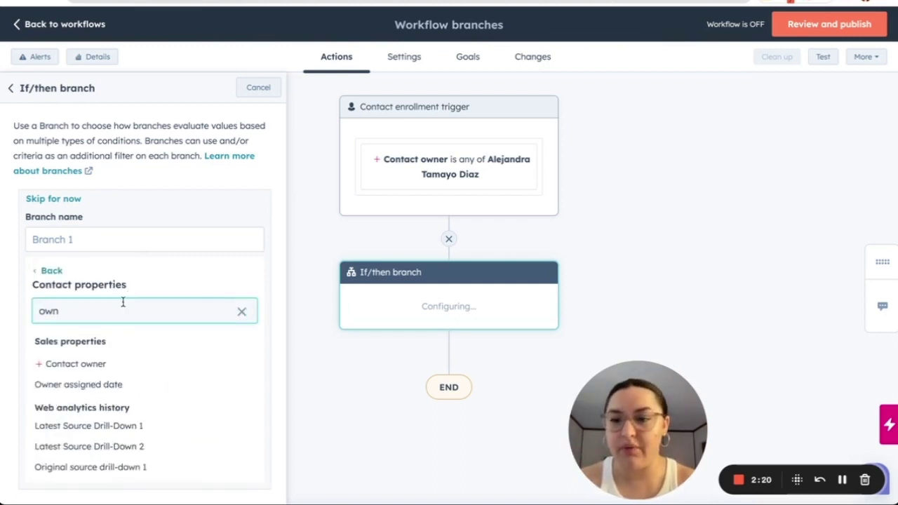
left_click(101, 364)
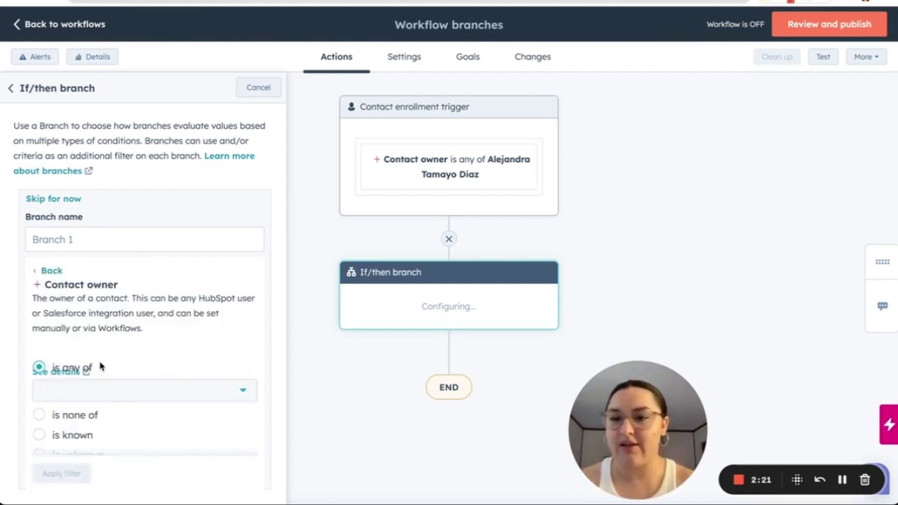
Step: Name the first branch '1', choose one contact owner, and apply the filter
left_click(105, 242)
type("1")
scroll(136, 309, "down", 2)
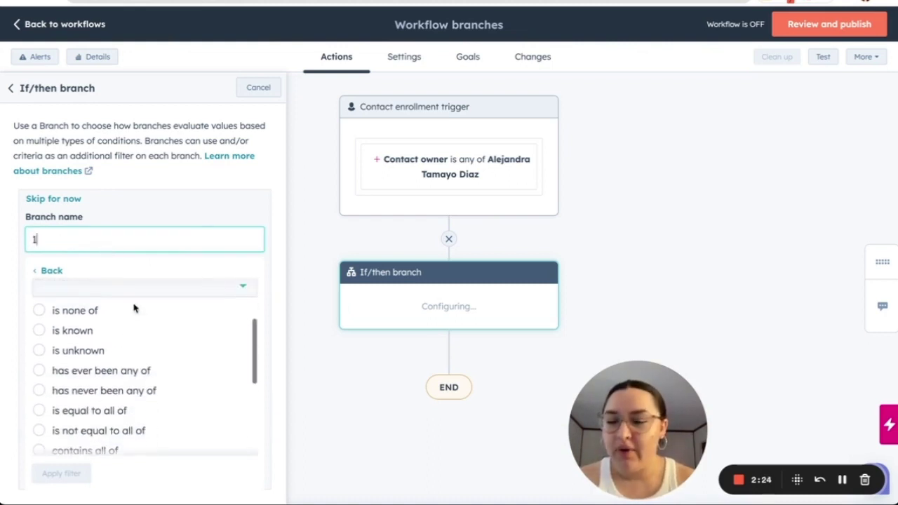
left_click(135, 296)
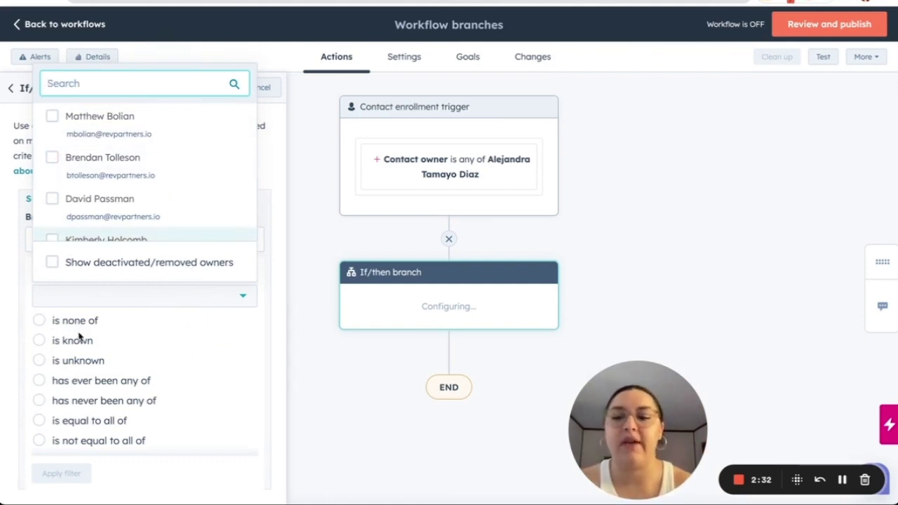
left_click(174, 131)
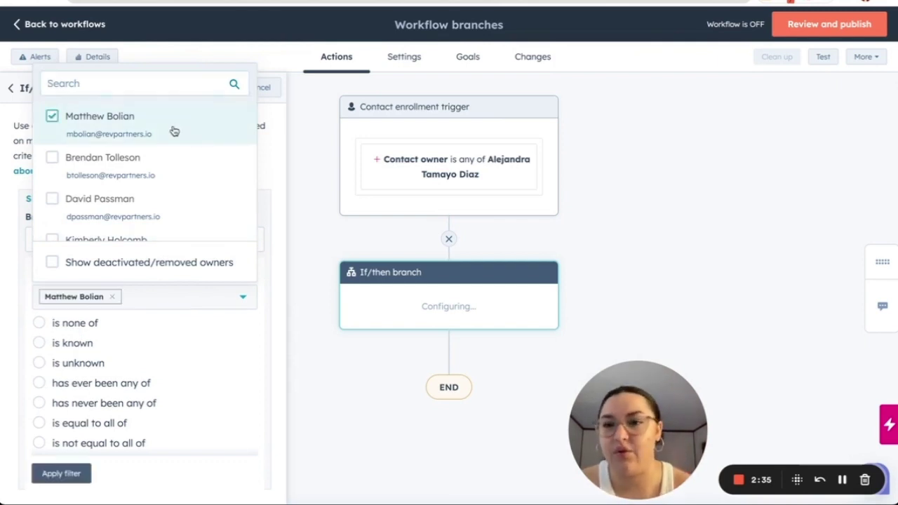
left_click(61, 473)
scroll(155, 357, "down", 2)
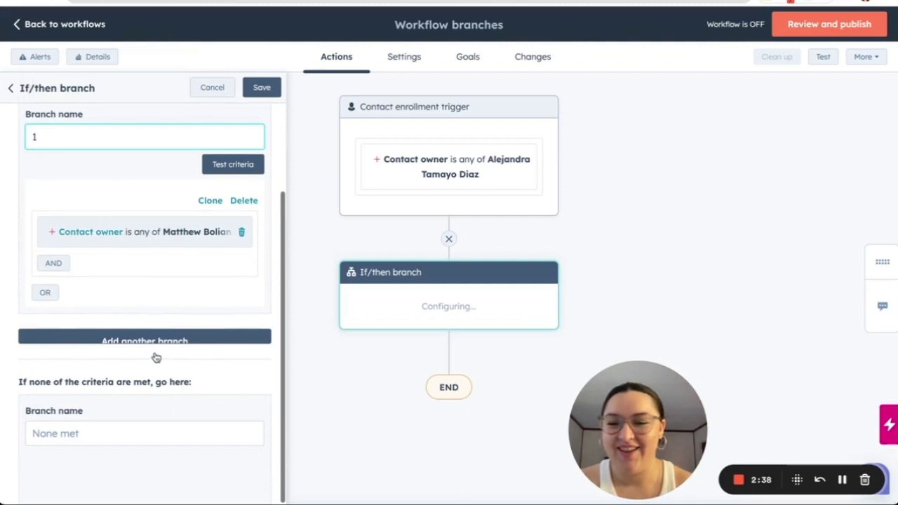
Step: Save the If/then branch so it splits into path '1' and a 'None met' path
left_click(265, 89)
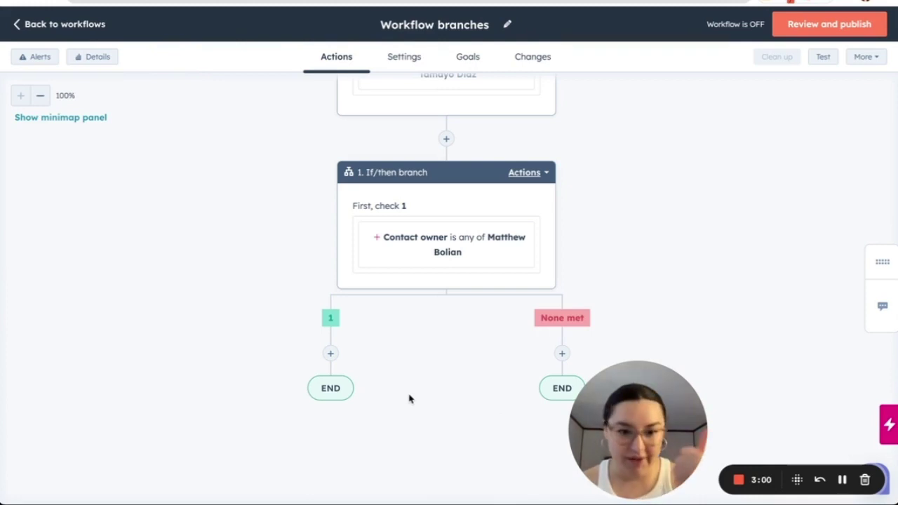
Step: Add a Value equals branch action under path 1
left_click(329, 354)
scroll(167, 286, "down", 3)
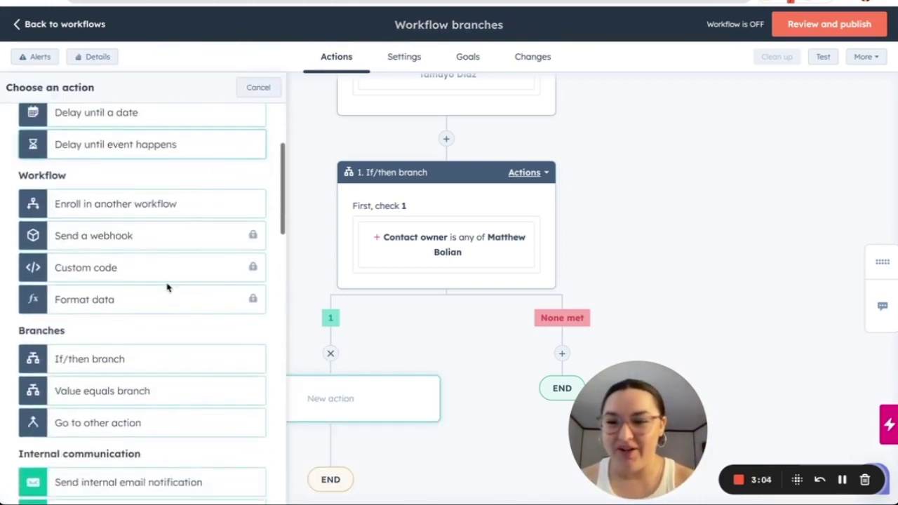
scroll(167, 286, "down", 2)
left_click(144, 307)
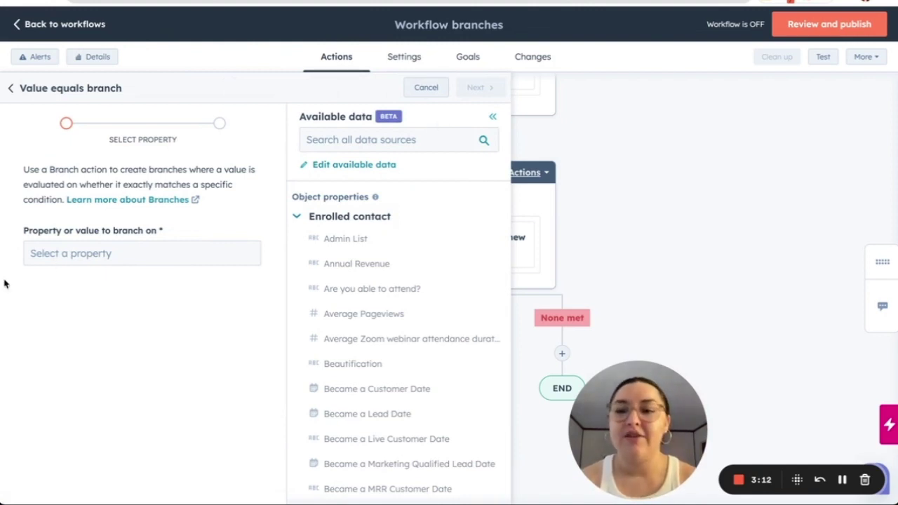
Step: Branch on the Contact owner property, creating a separate branch for each owner value
left_click(156, 261)
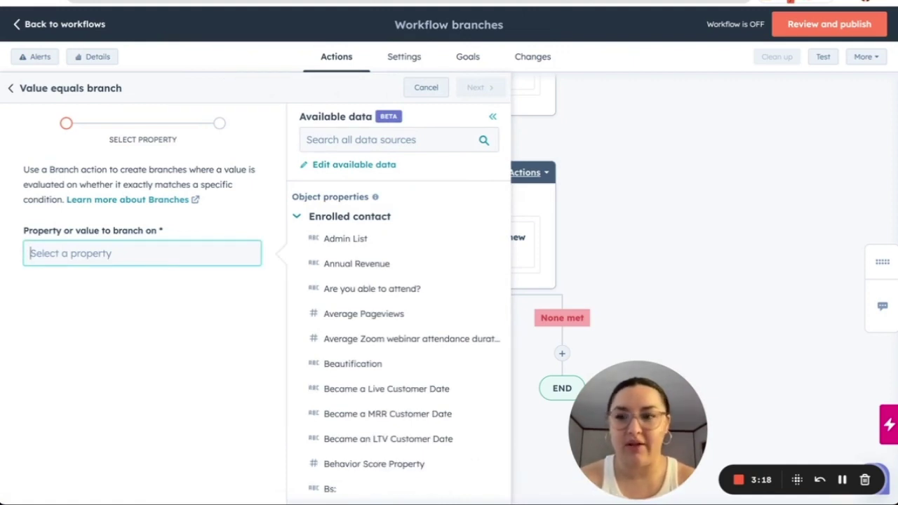
left_click(393, 140)
type("owner")
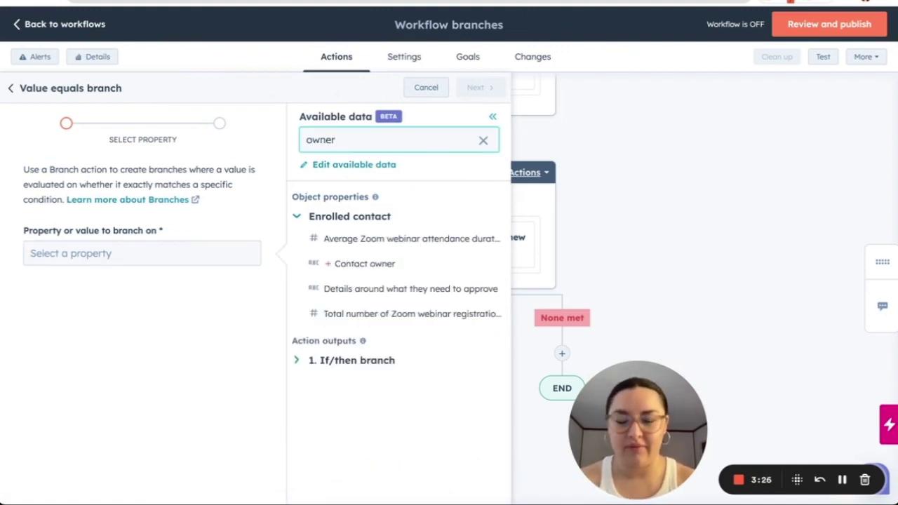
left_click(426, 263)
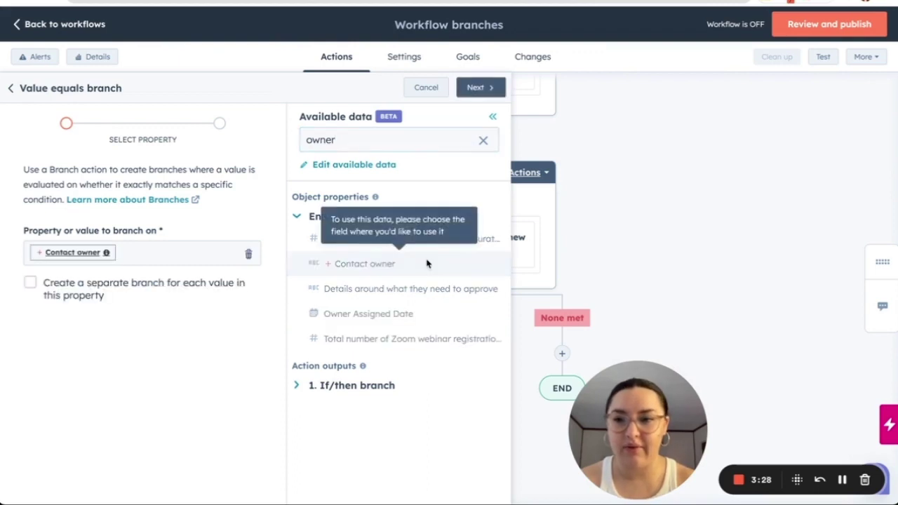
left_click(31, 283)
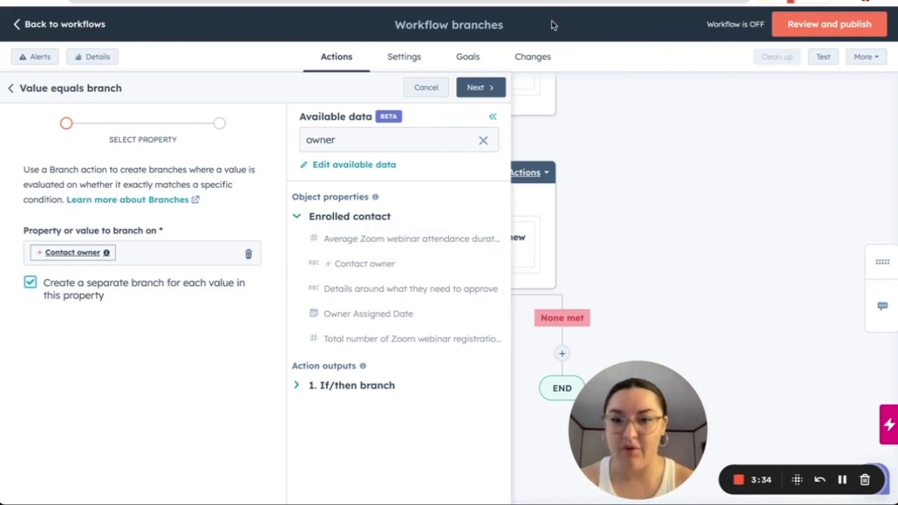
left_click(480, 88)
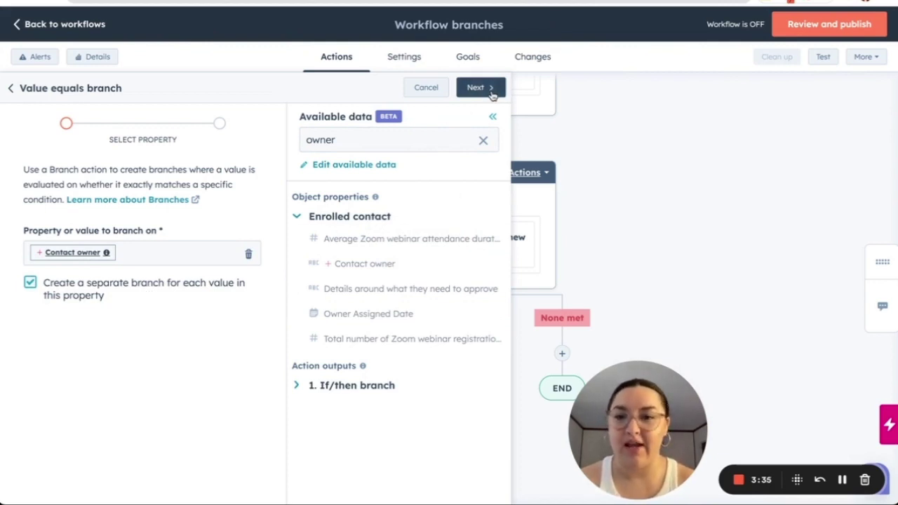
Step: Review the auto-filled per-owner branch list, save it, and view the new owner paths
scroll(169, 250, "down", 8)
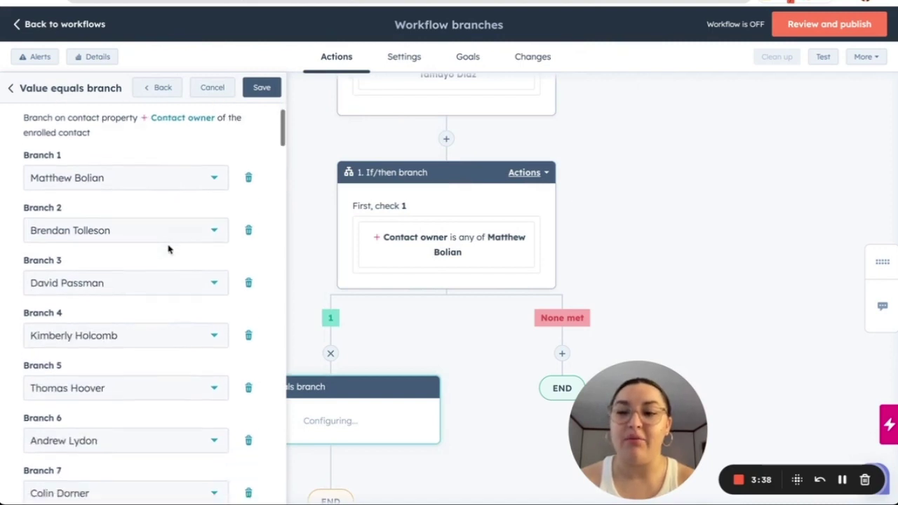
scroll(169, 250, "down", 8)
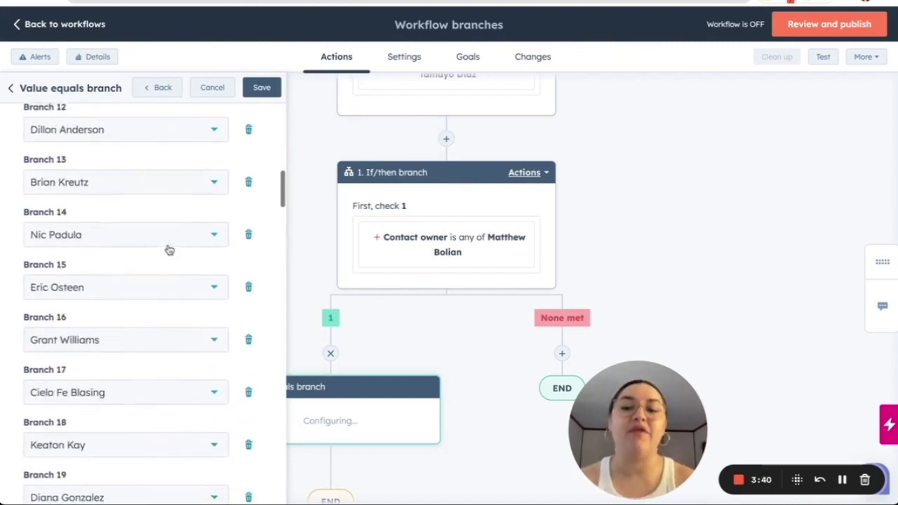
scroll(169, 250, "down", 8)
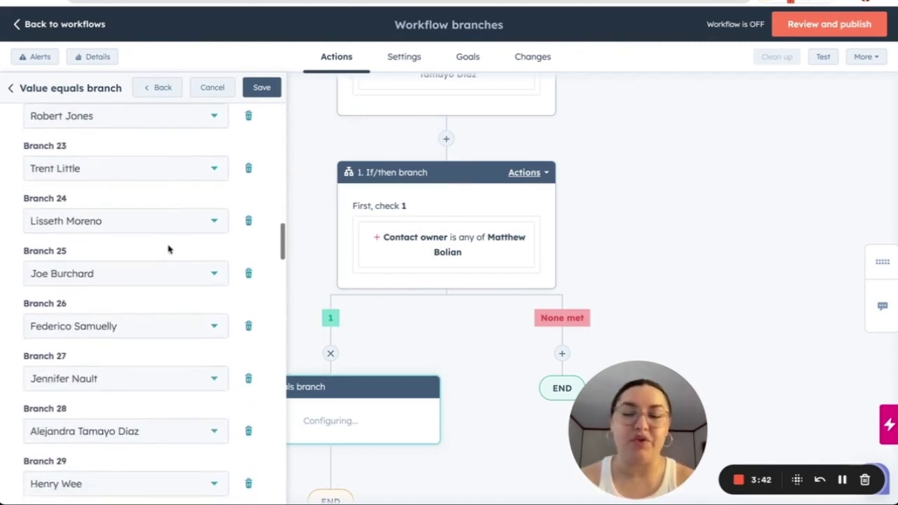
scroll(169, 250, "down", 8)
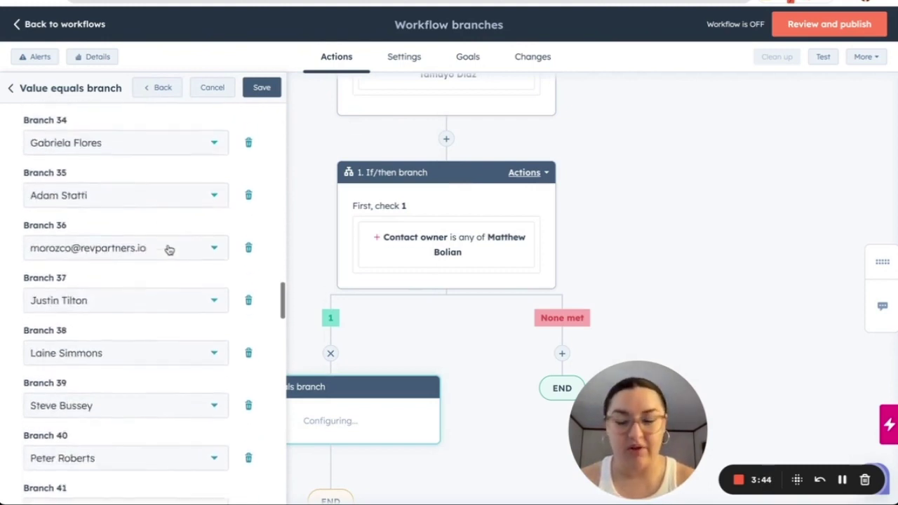
scroll(169, 249, "up", 3)
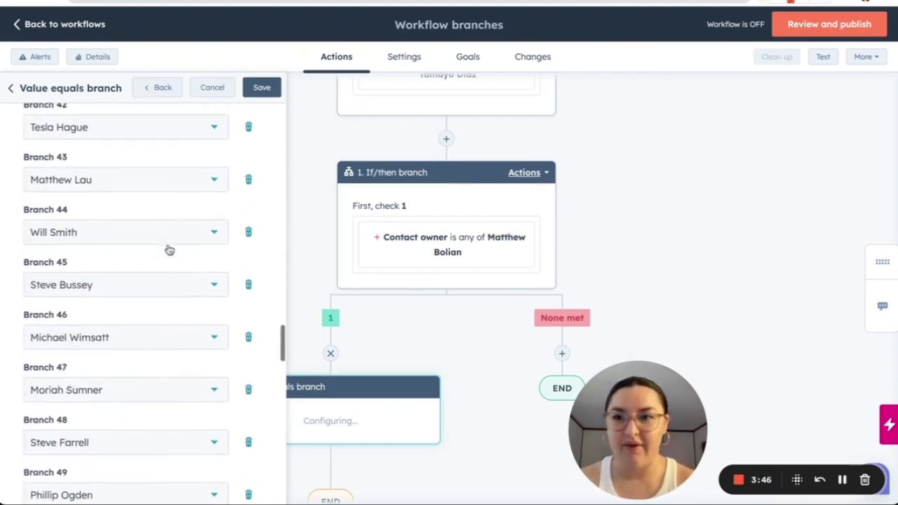
left_click(265, 87)
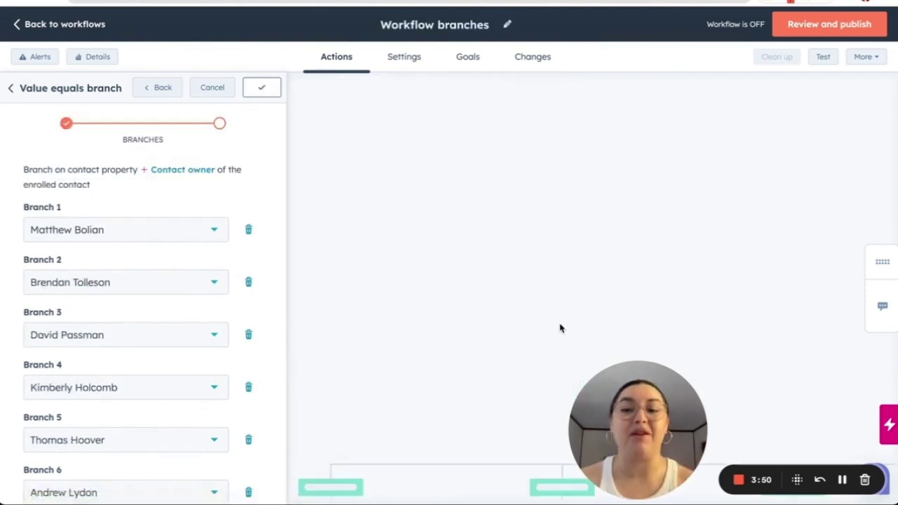
scroll(510, 314, "down", 2)
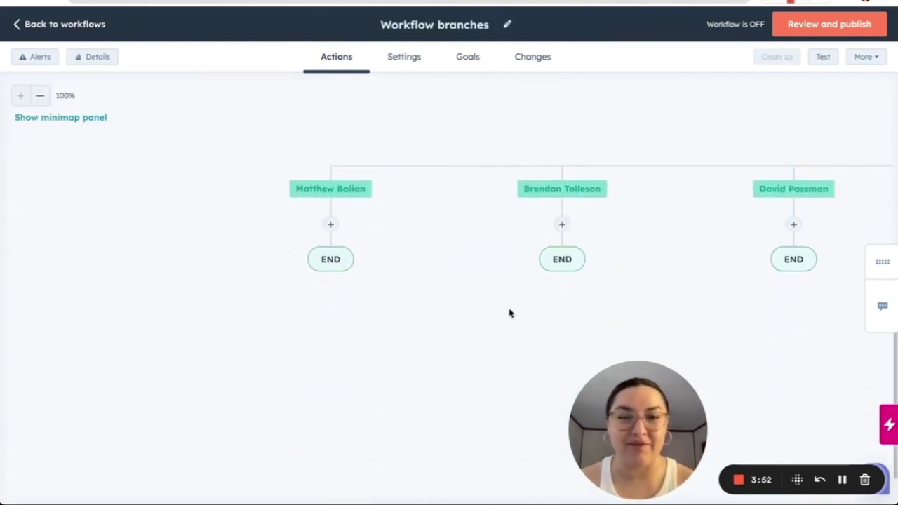
scroll(510, 313, "right", 6)
scroll(510, 313, "right", 15)
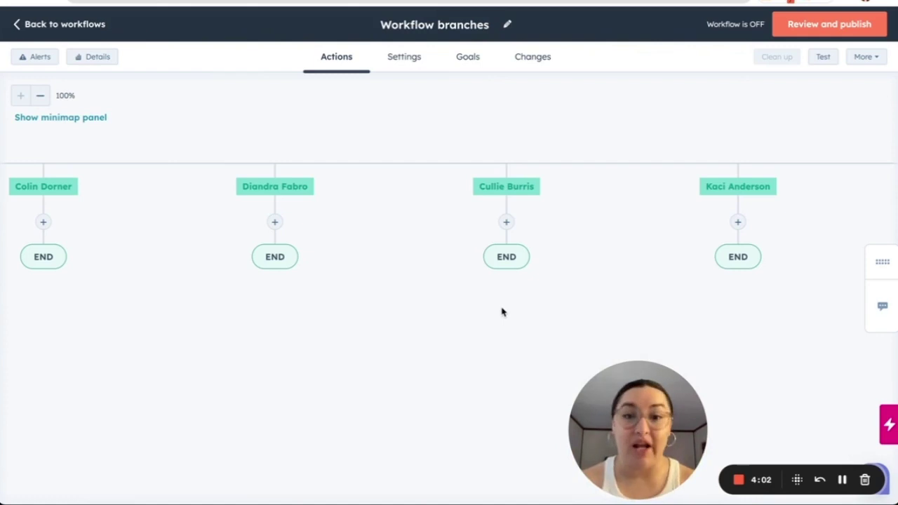
Step: Start another Value equals branch under one contact owner's path
left_click(274, 221)
scroll(140, 349, "down", 3)
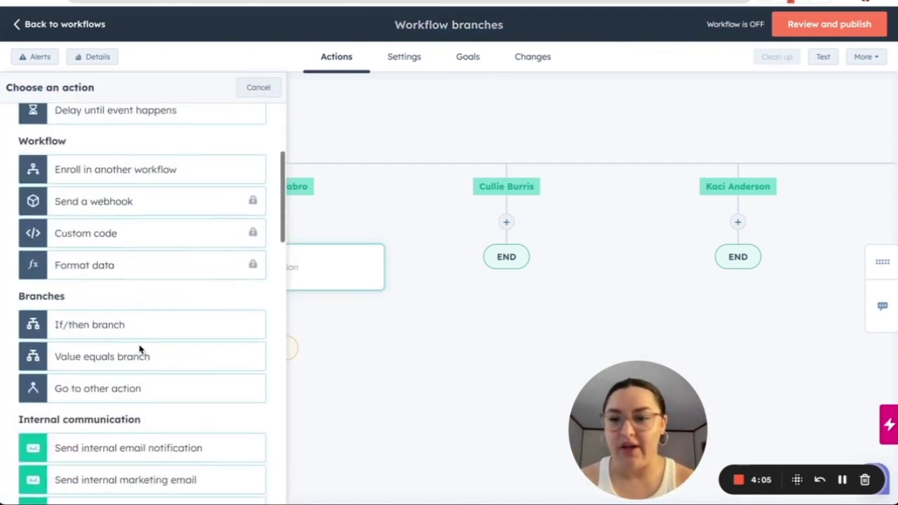
left_click(117, 338)
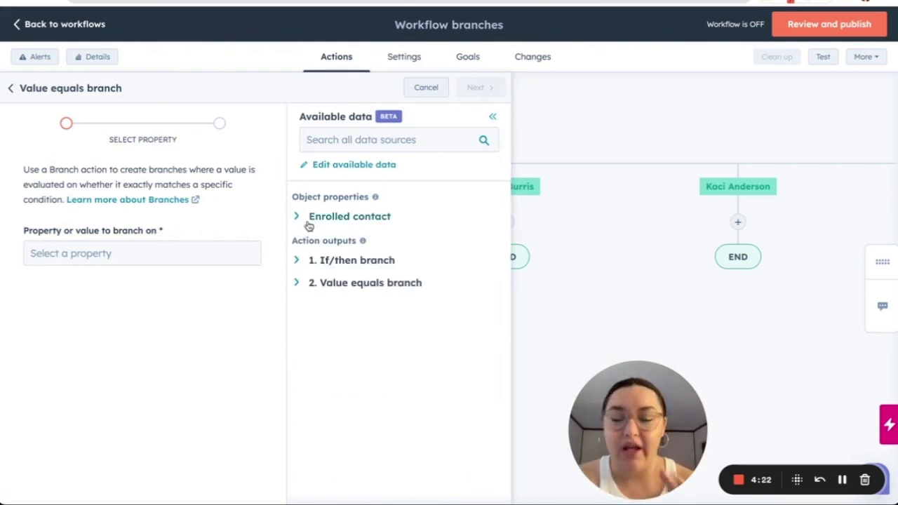
Step: Expand the If/then and Value equals branch entries under Action outputs to inspect them
left_click(297, 261)
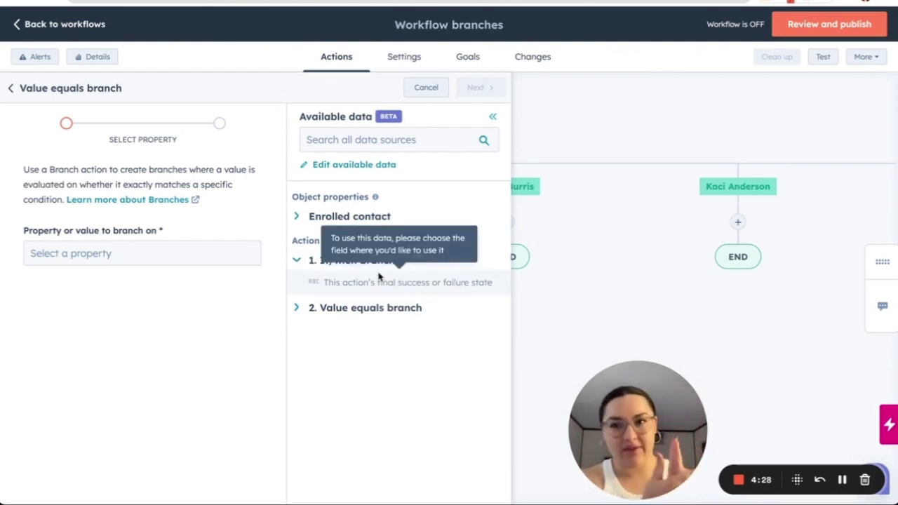
left_click(297, 260)
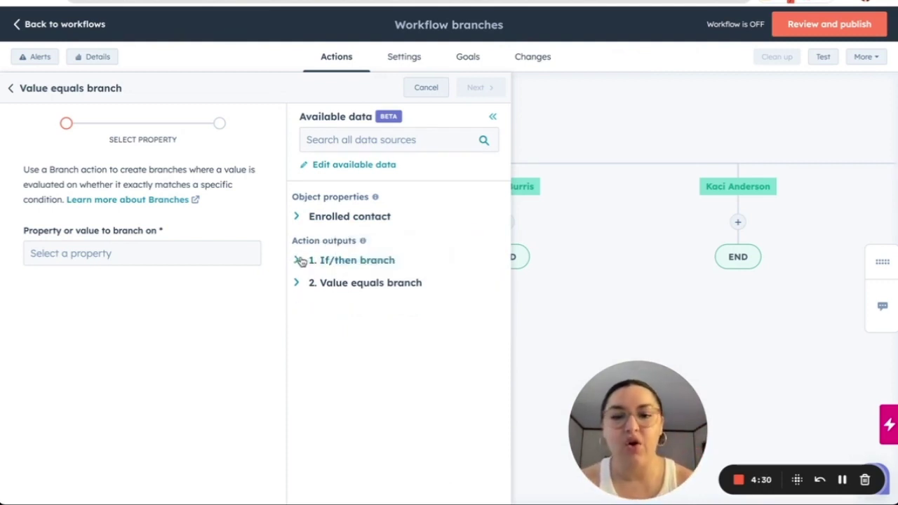
left_click(296, 283)
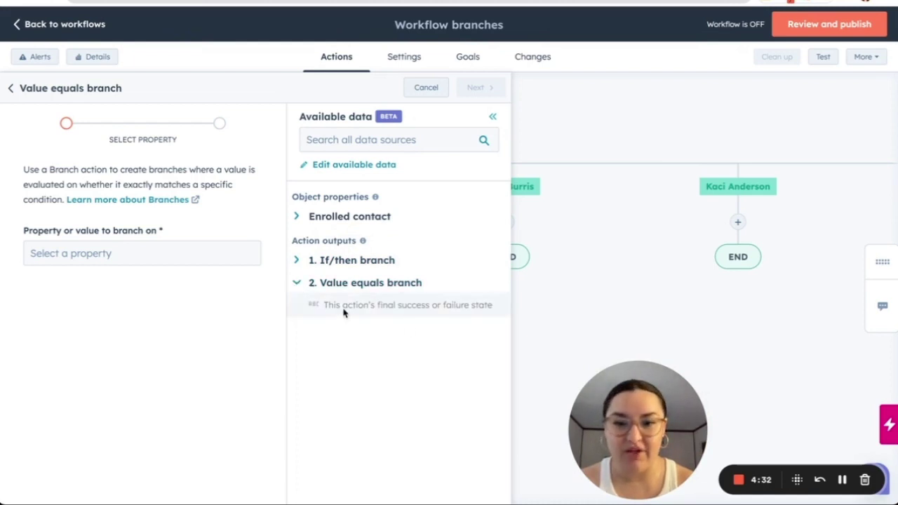
left_click(297, 260)
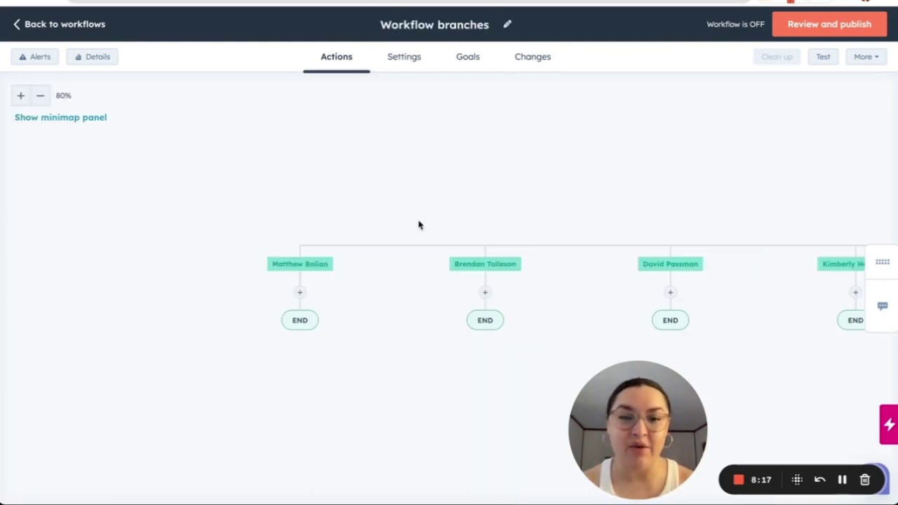
Step: Scroll across the canvas to review the empty per-owner paths ending at END
scroll(375, 225, "right", 15)
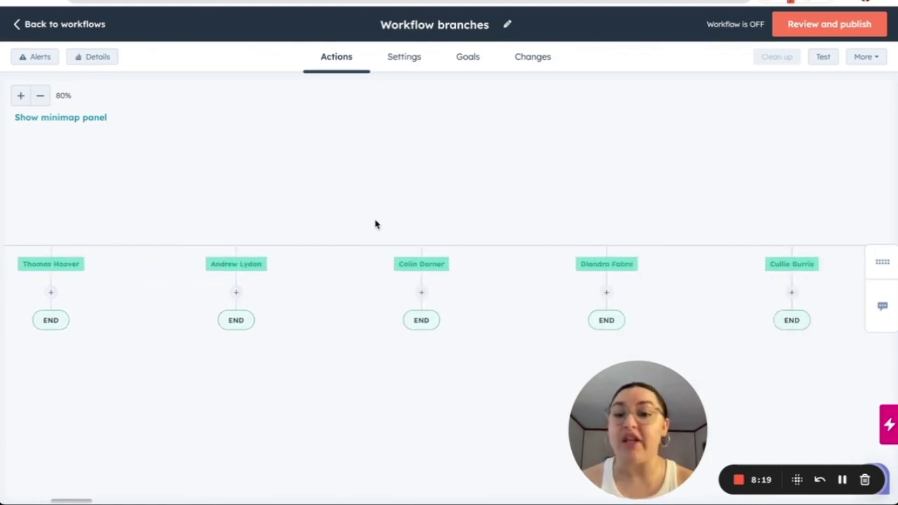
scroll(375, 224, "right", 10)
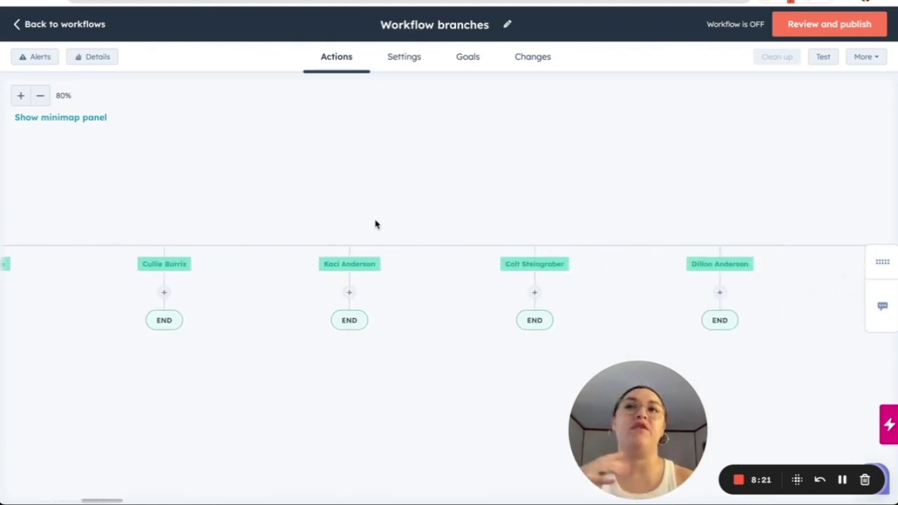
scroll(375, 225, "right", 12)
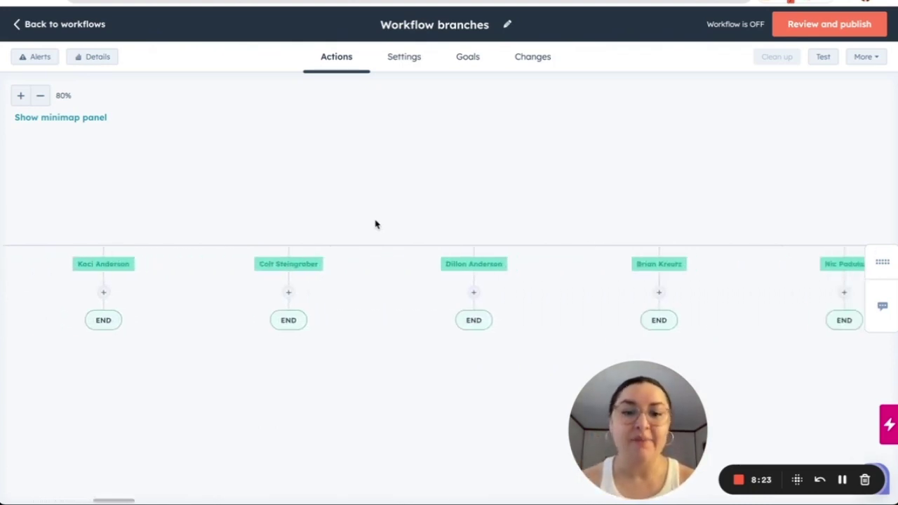
scroll(375, 225, "right", 4)
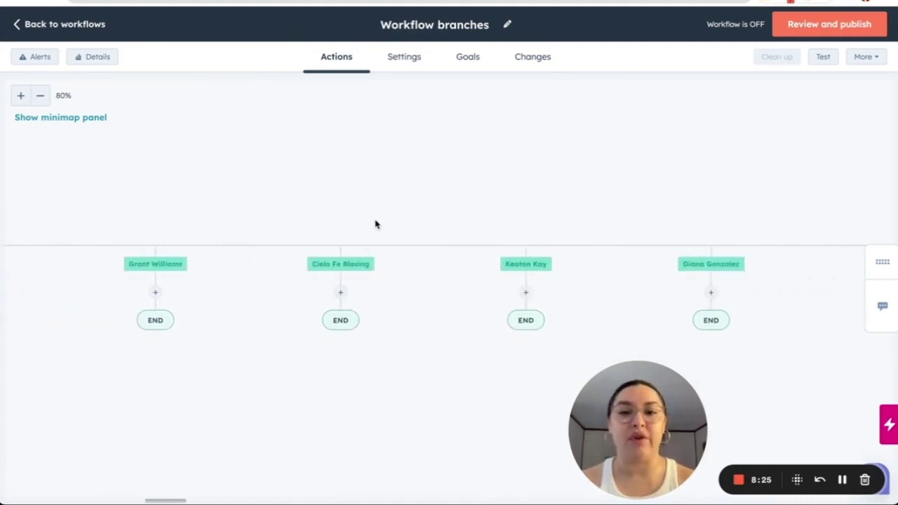